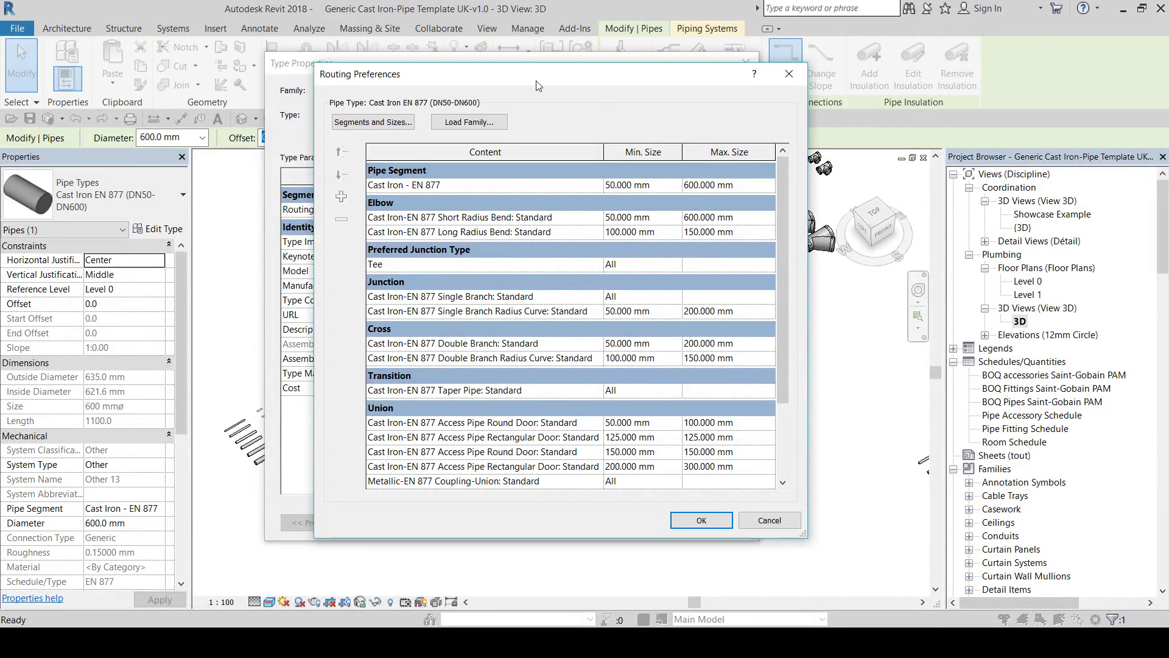
pyautogui.scroll(-2, 549, 218)
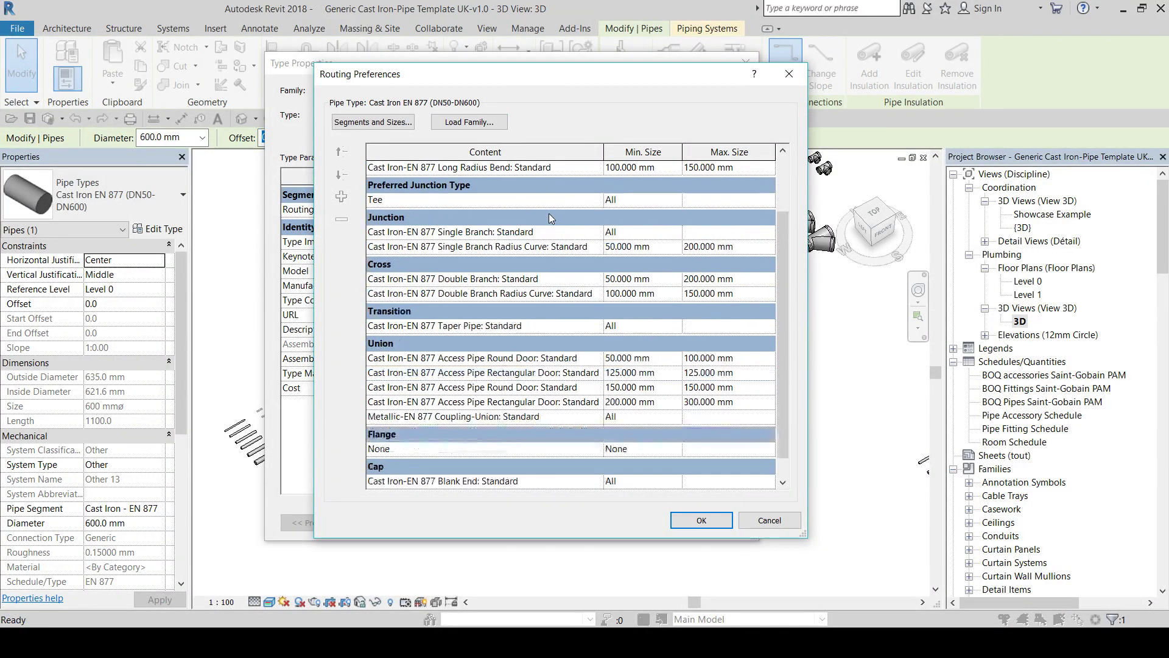
pyautogui.scroll(-1, 549, 218)
pyautogui.scroll(2, 553, 346)
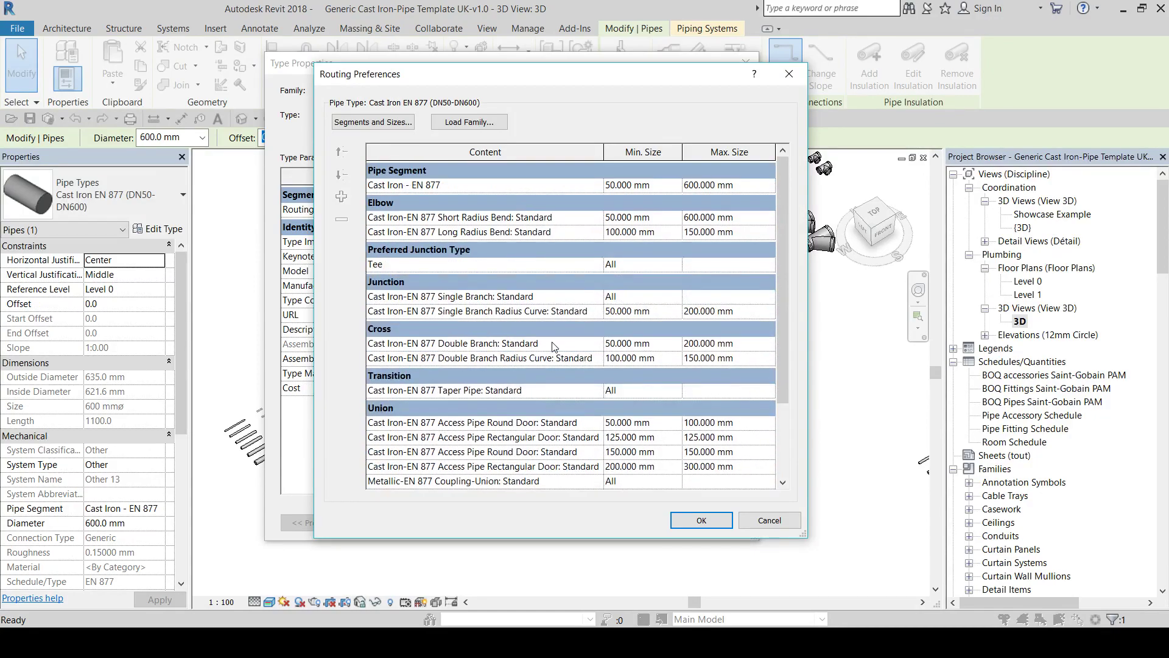
# Confirm the cast iron EN 877 routing preferences, close Type Properties, and end the Pipe tool.
pyautogui.click(700, 520)
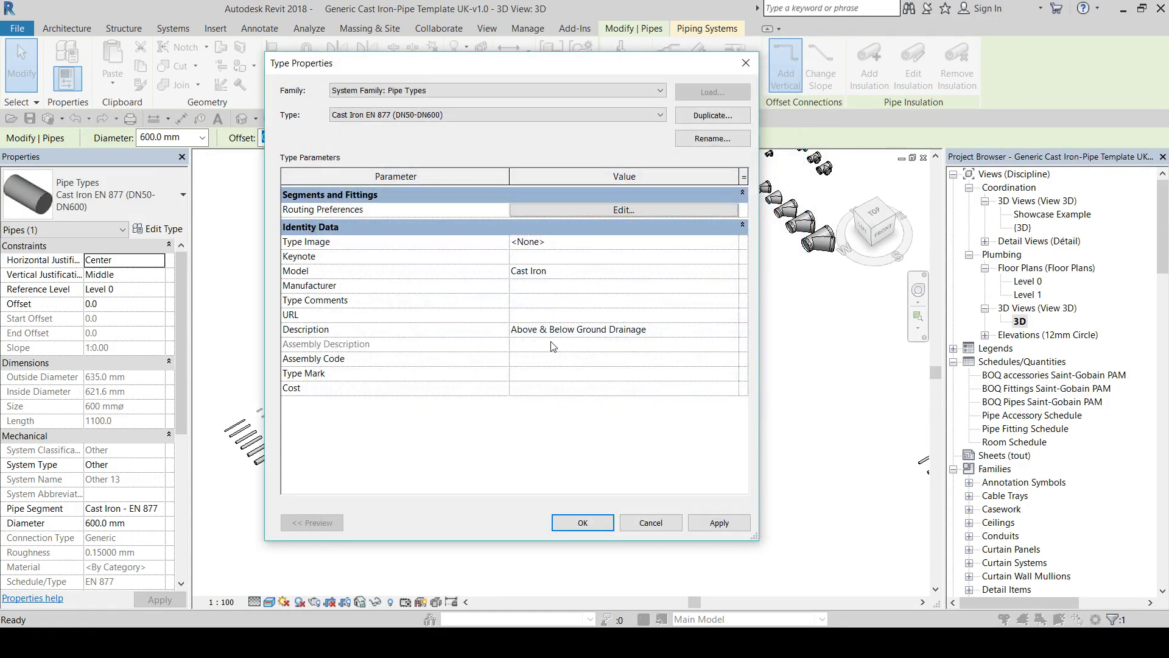
pyautogui.click(576, 521)
pyautogui.press('Escape')
pyautogui.moveTo(600, 339); pyautogui.dragTo(435, 418, button='middle')
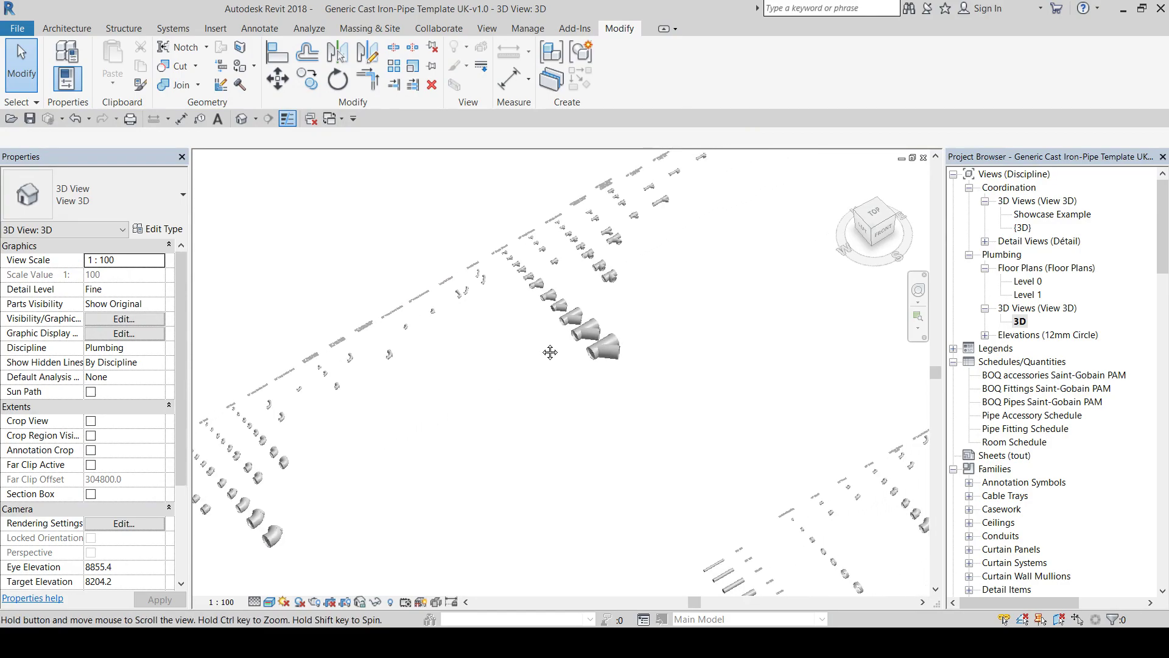
pyautogui.moveTo(548, 347); pyautogui.dragTo(396, 425, button='middle')
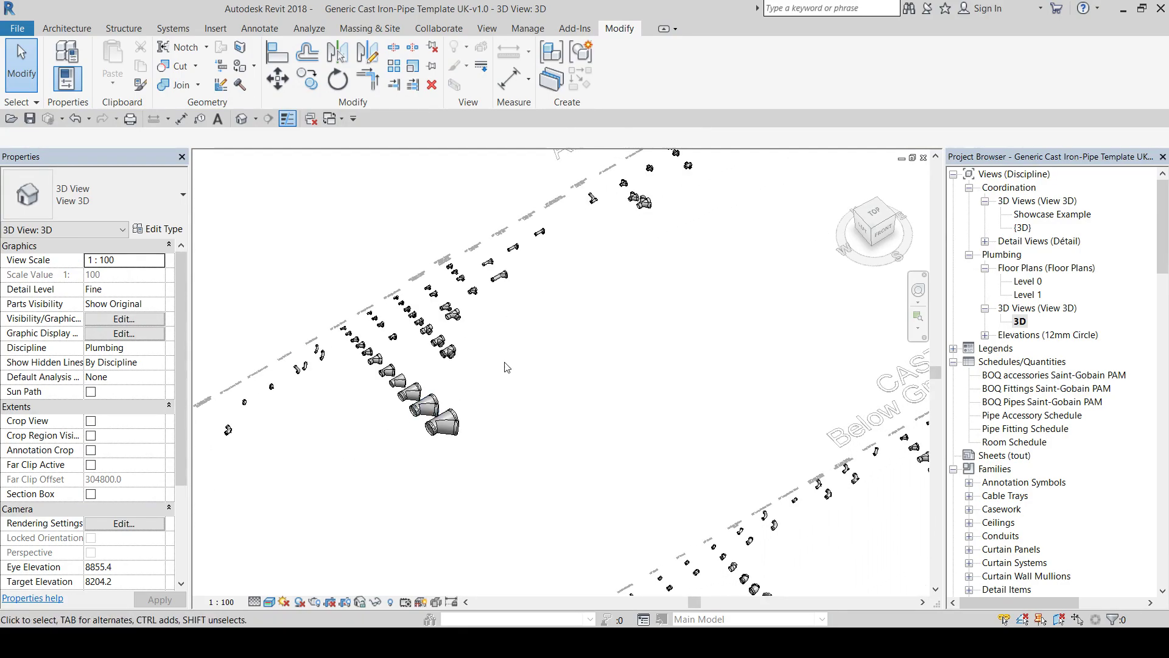
pyautogui.moveTo(503, 378); pyautogui.dragTo(327, 473, button='middle')
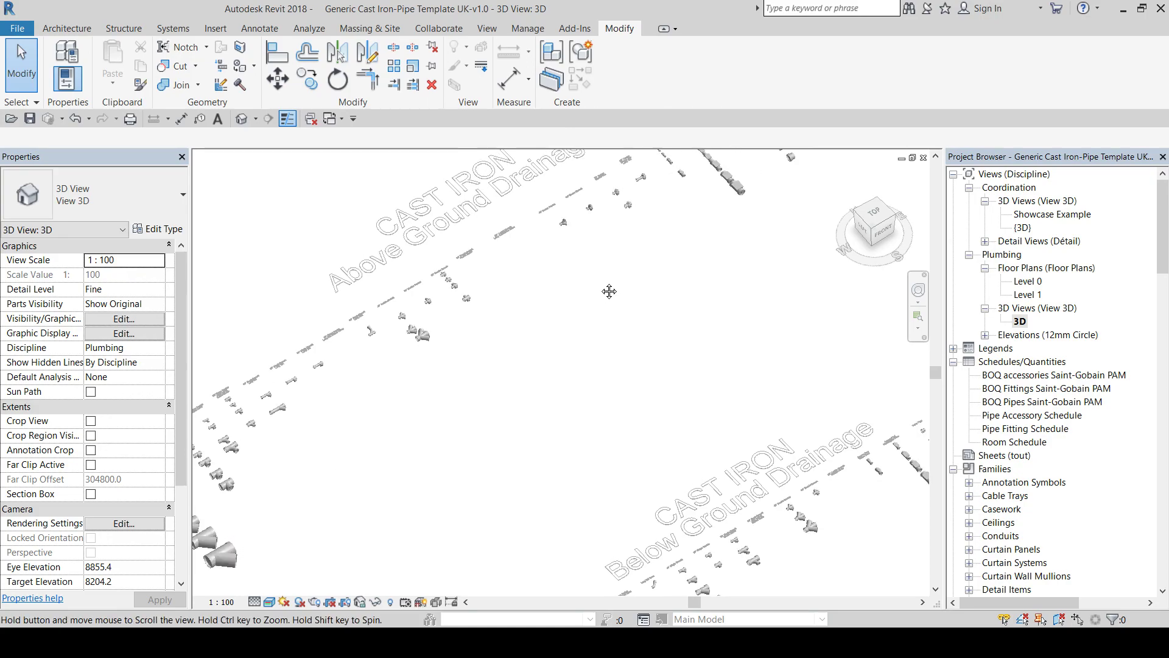
pyautogui.moveTo(609, 289); pyautogui.dragTo(465, 378, button='middle')
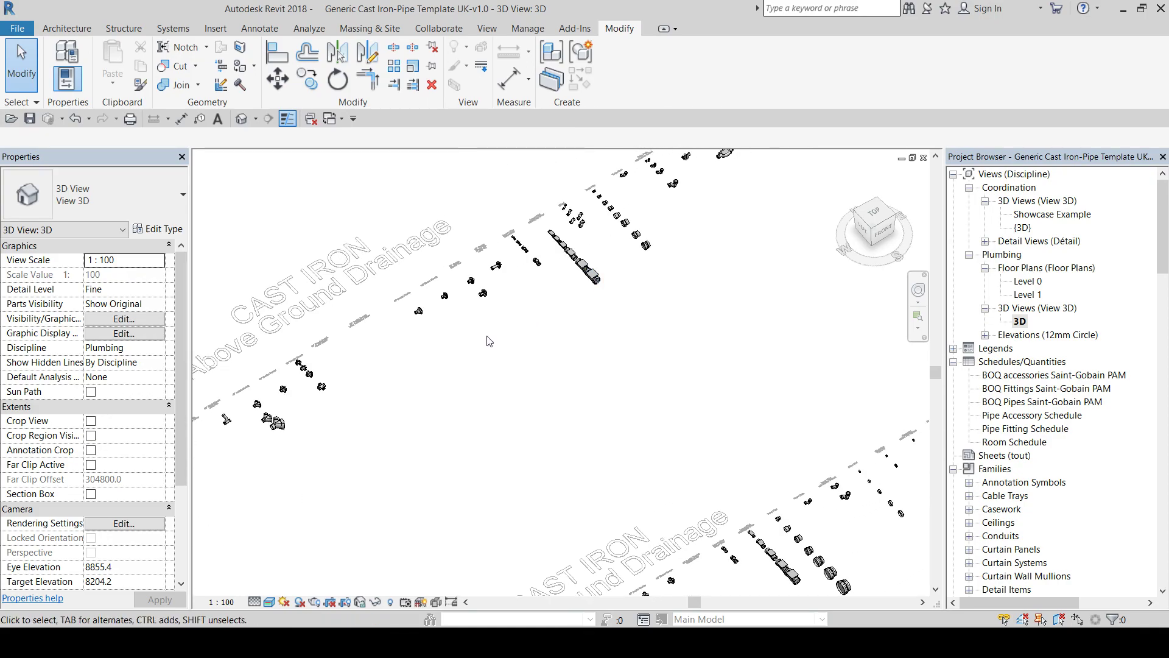
pyautogui.moveTo(487, 324)
pyautogui.mouseDown(button='middle')
pyautogui.moveTo(565, 249)
pyautogui.moveTo(558, 224)
pyautogui.mouseUp(button='middle')
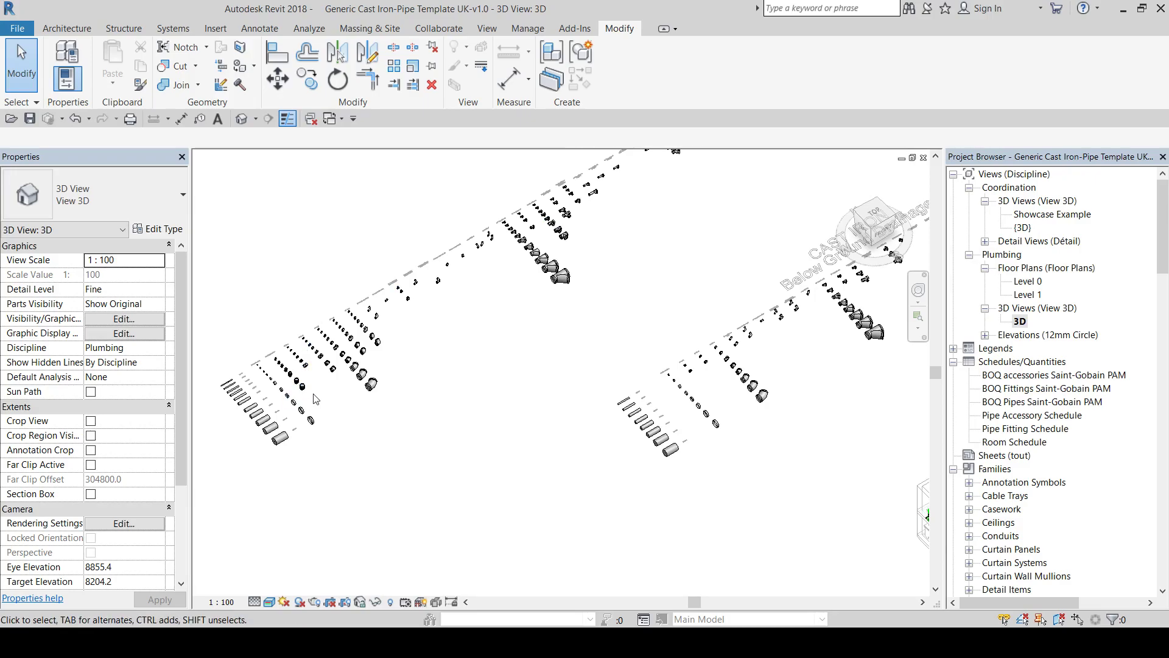
pyautogui.scroll(1, 320, 393)
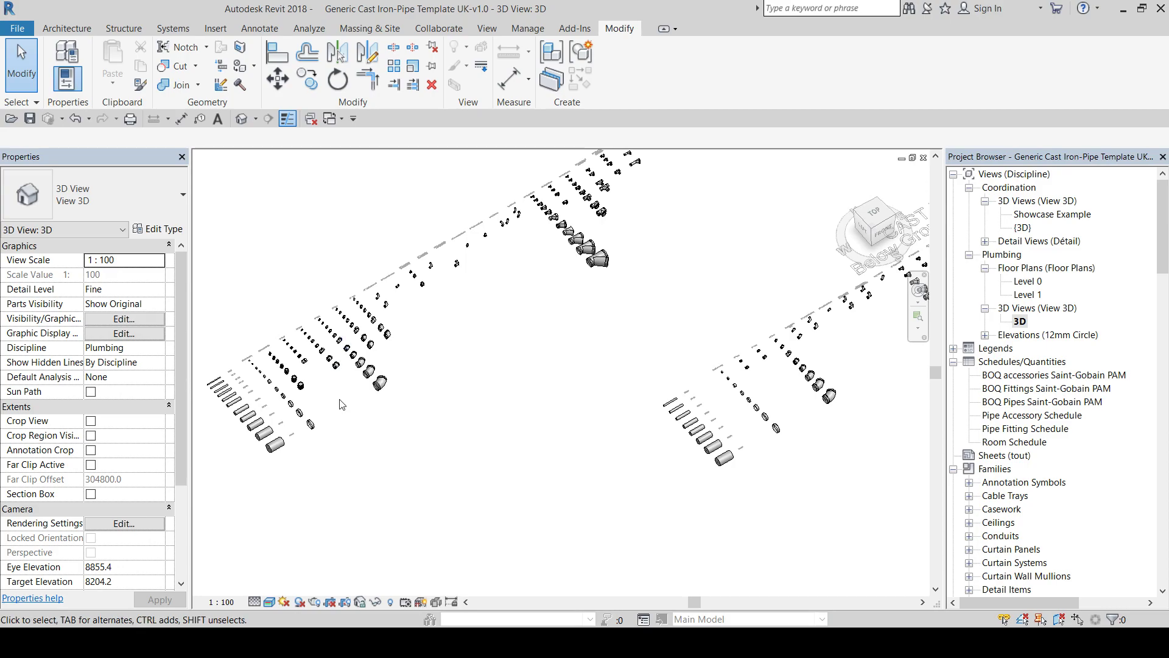
pyautogui.scroll(2, 636, 253)
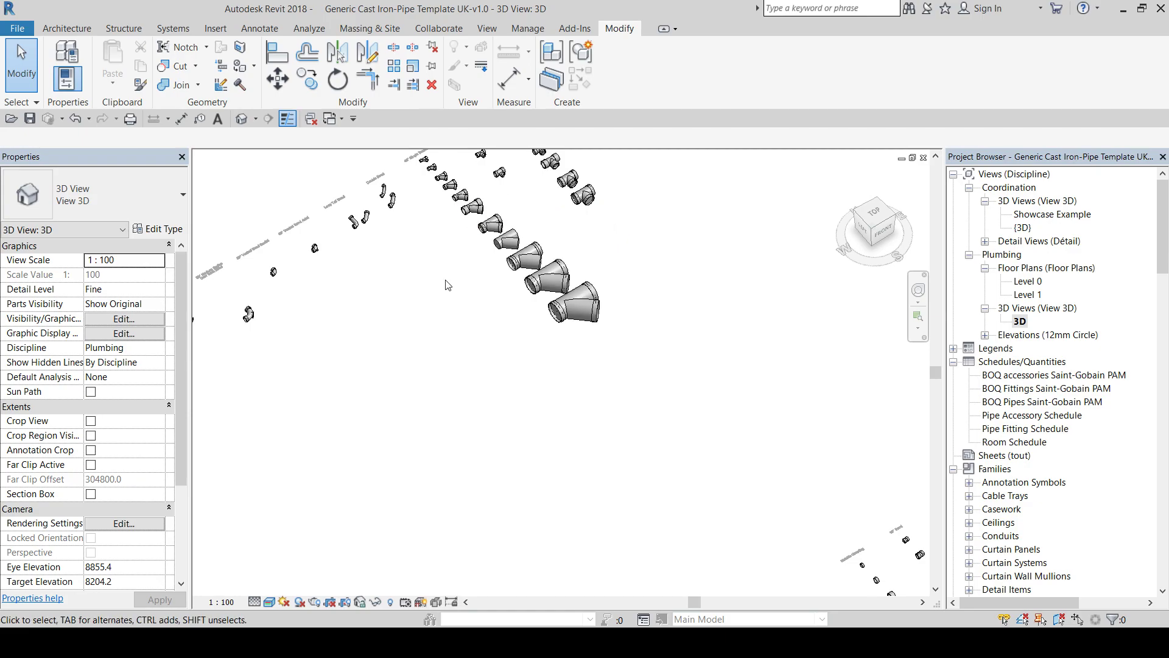
pyautogui.keyDown('shift'); pyautogui.moveTo(471, 342); pyautogui.dragTo(444, 304, button='middle'); pyautogui.keyUp('shift')
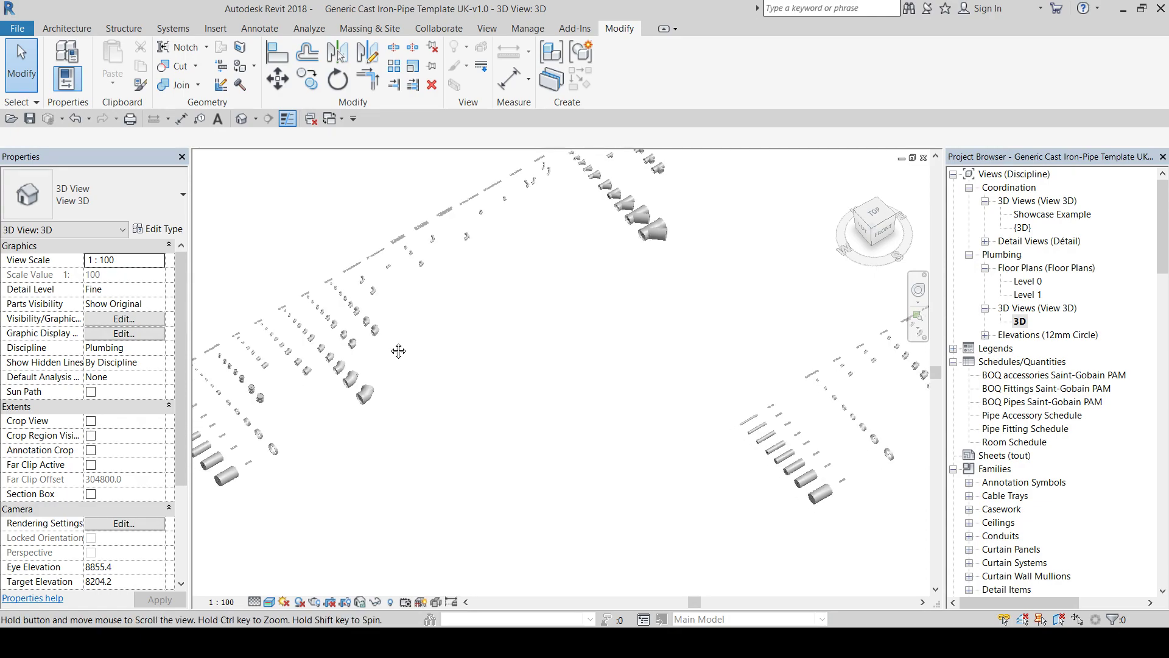
pyautogui.scroll(3, 397, 347)
pyautogui.scroll(2, 368, 383)
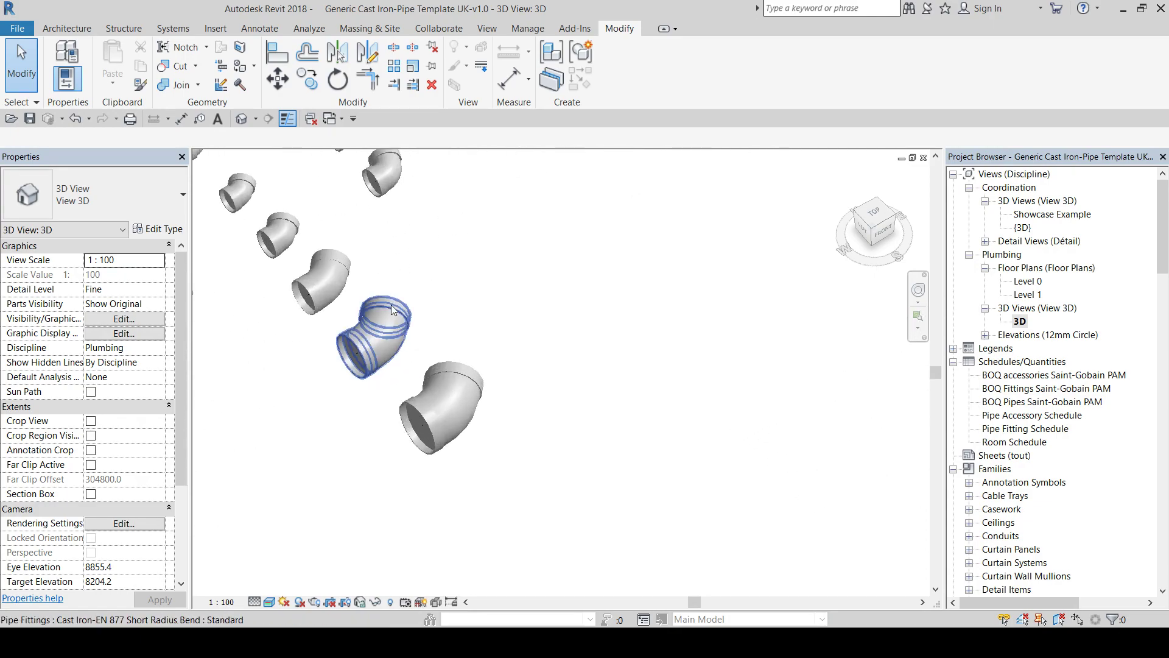
# Turn off Show Coupling 1 on the 300 mm short radius bend, then deselect it.
pyautogui.click(291, 230)
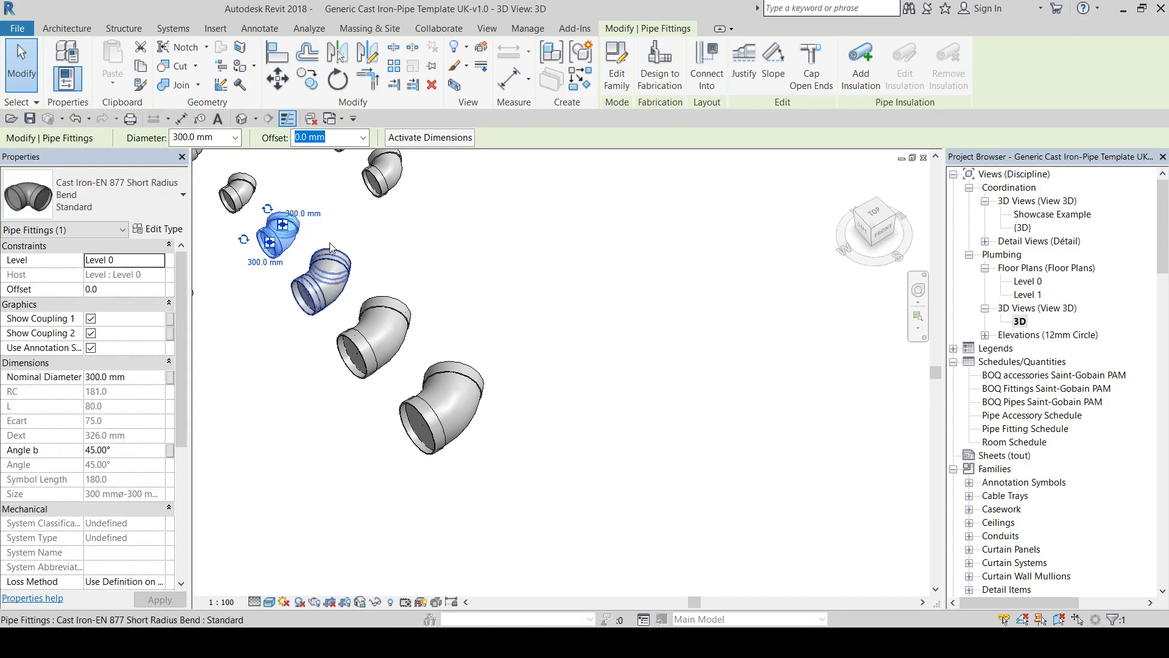
pyautogui.click(91, 319)
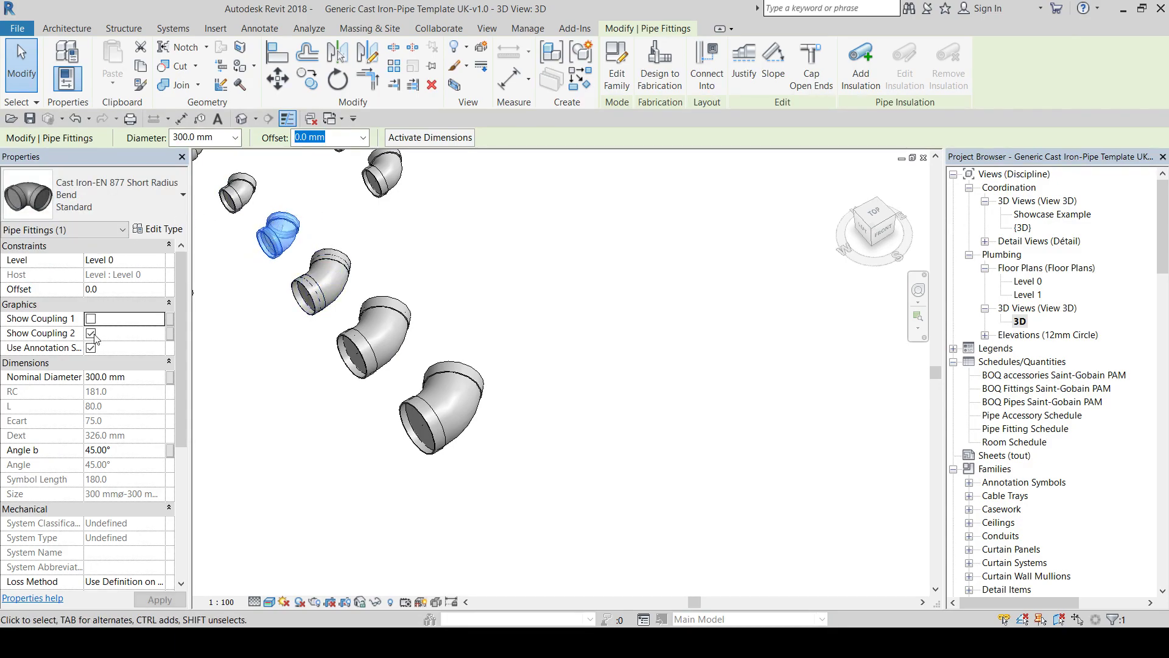
pyautogui.click(447, 228)
pyautogui.moveTo(447, 229); pyautogui.dragTo(523, 268, button='middle')
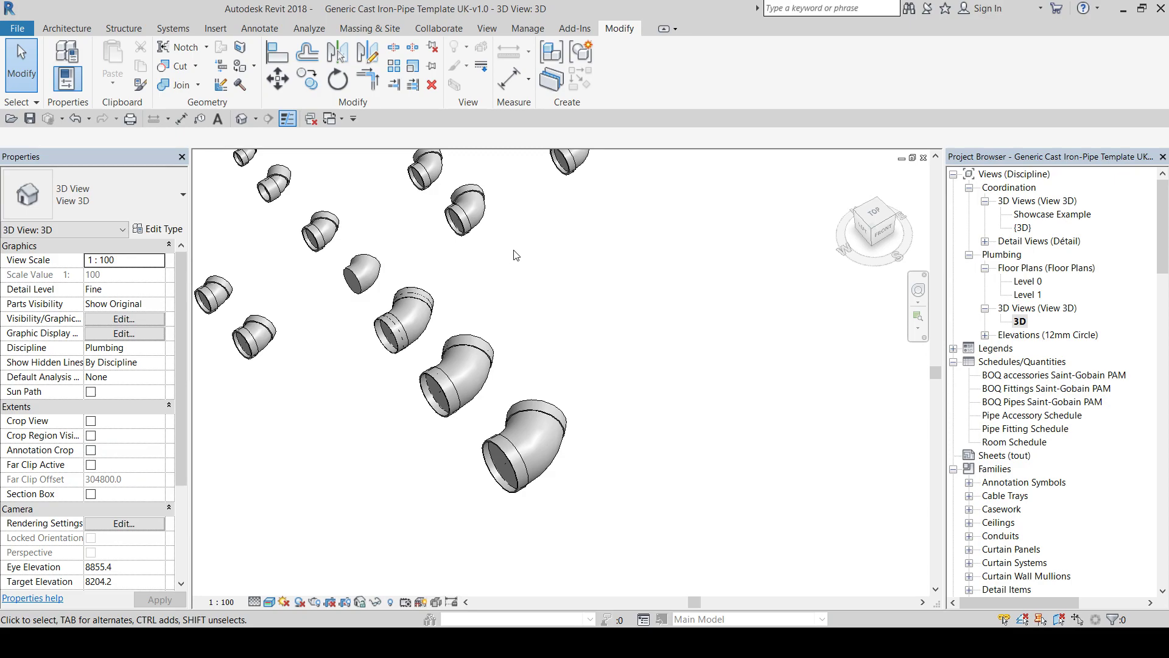
pyautogui.scroll(2, 393, 324)
# Inspect the 400 mm short radius bend's Fixing Zone Material in Type Properties, then deselect it.
pyautogui.click(425, 315)
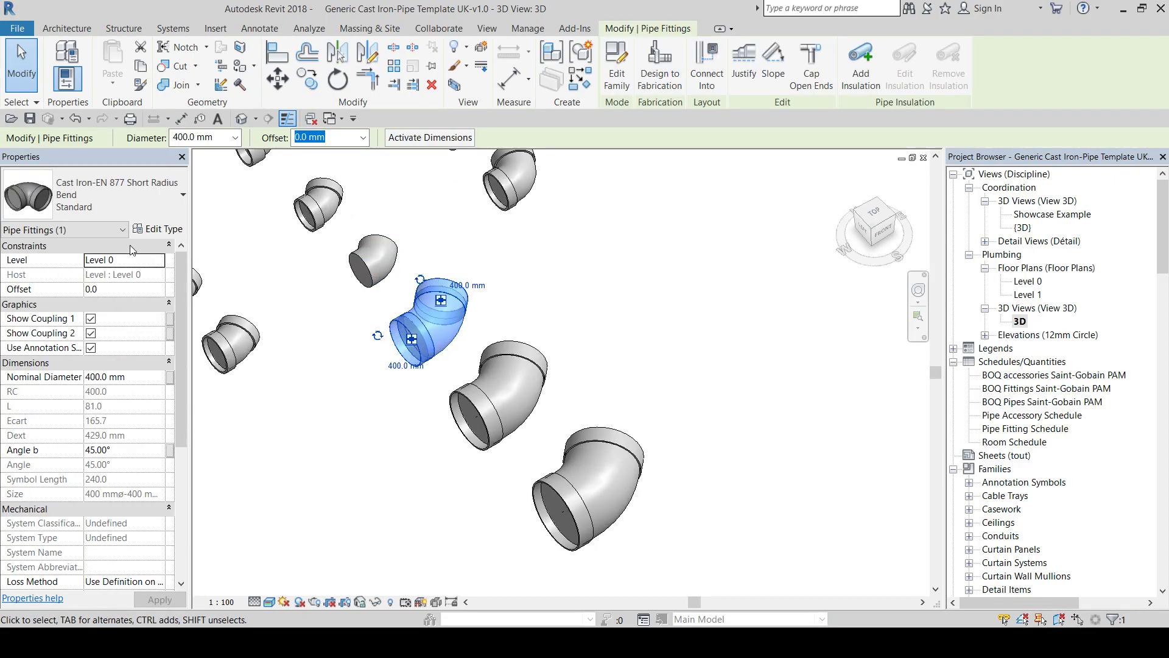
pyautogui.click(151, 229)
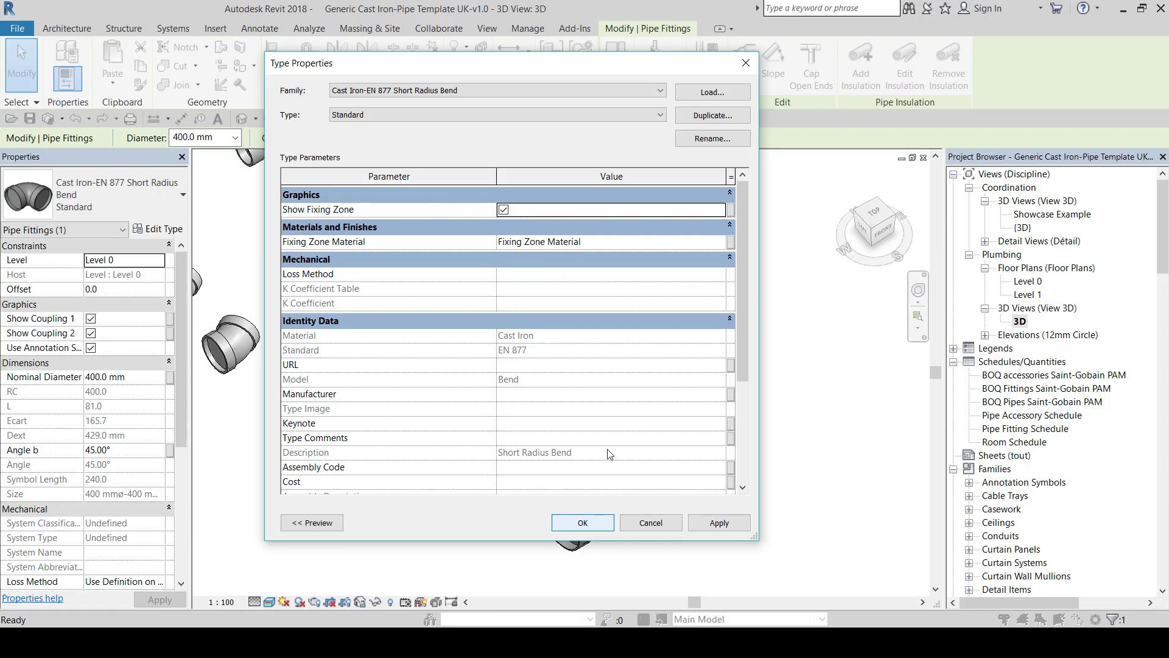
pyautogui.click(724, 243)
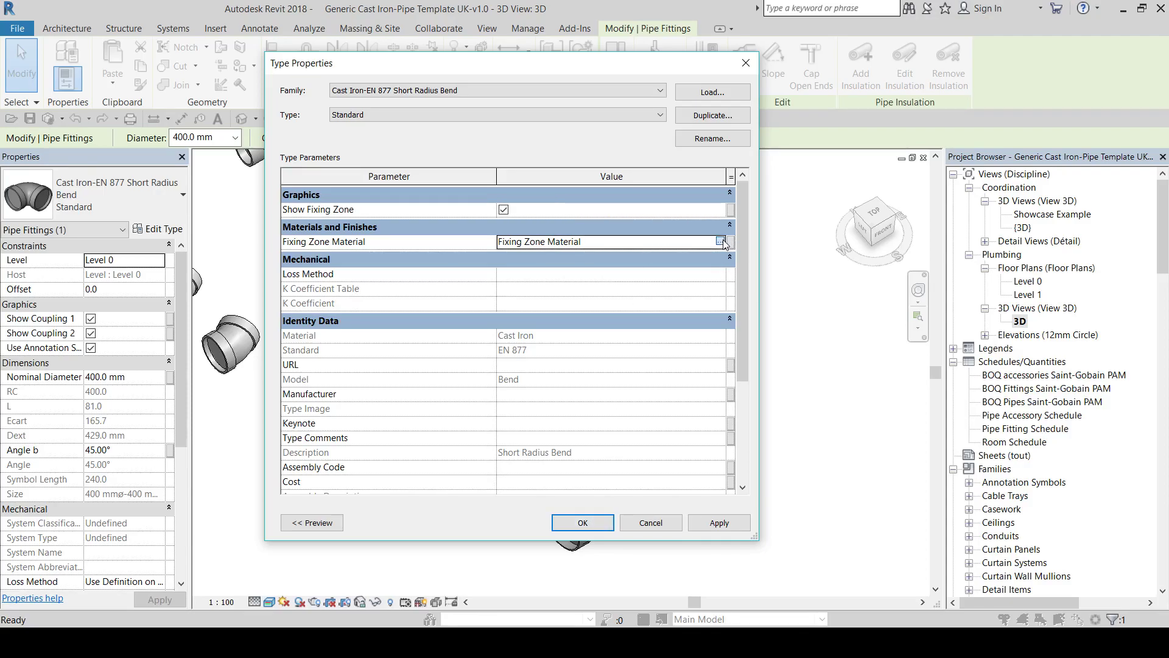
pyautogui.press('Escape')
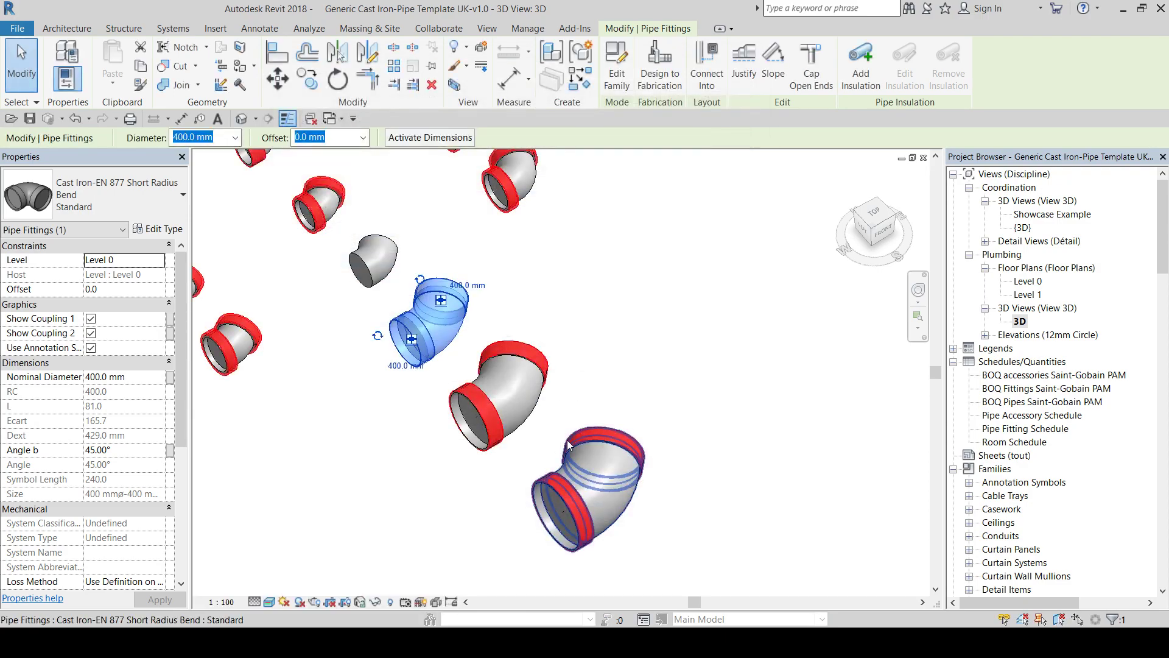
pyautogui.press('Escape')
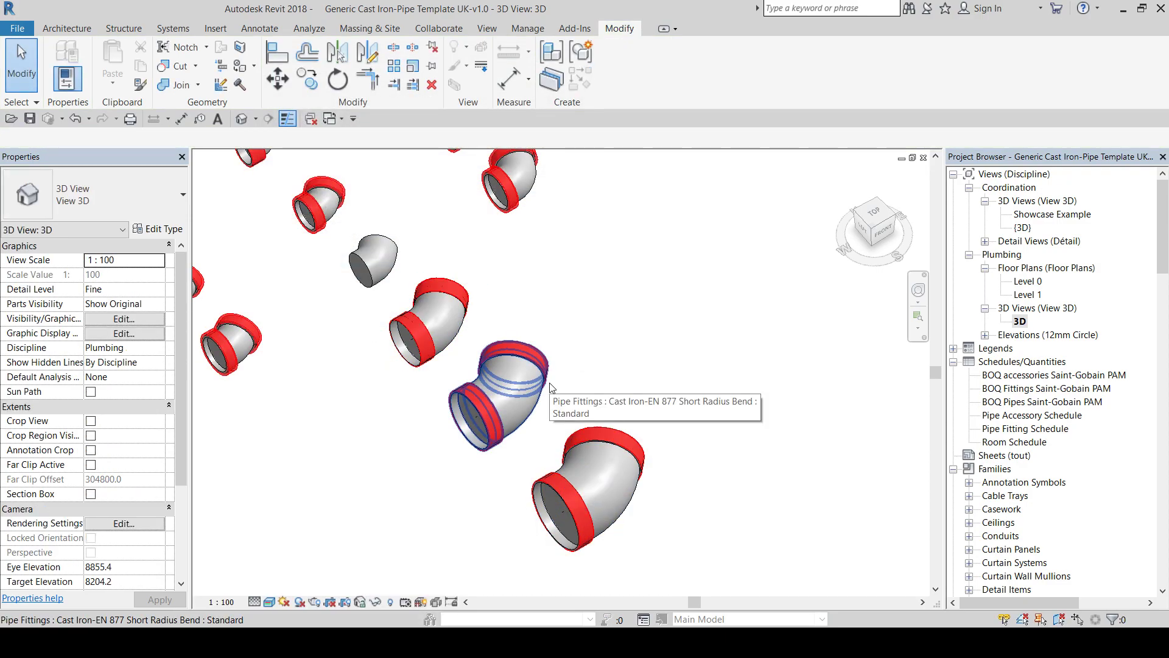
pyautogui.scroll(-3, 550, 387)
pyautogui.scroll(-2, 553, 385)
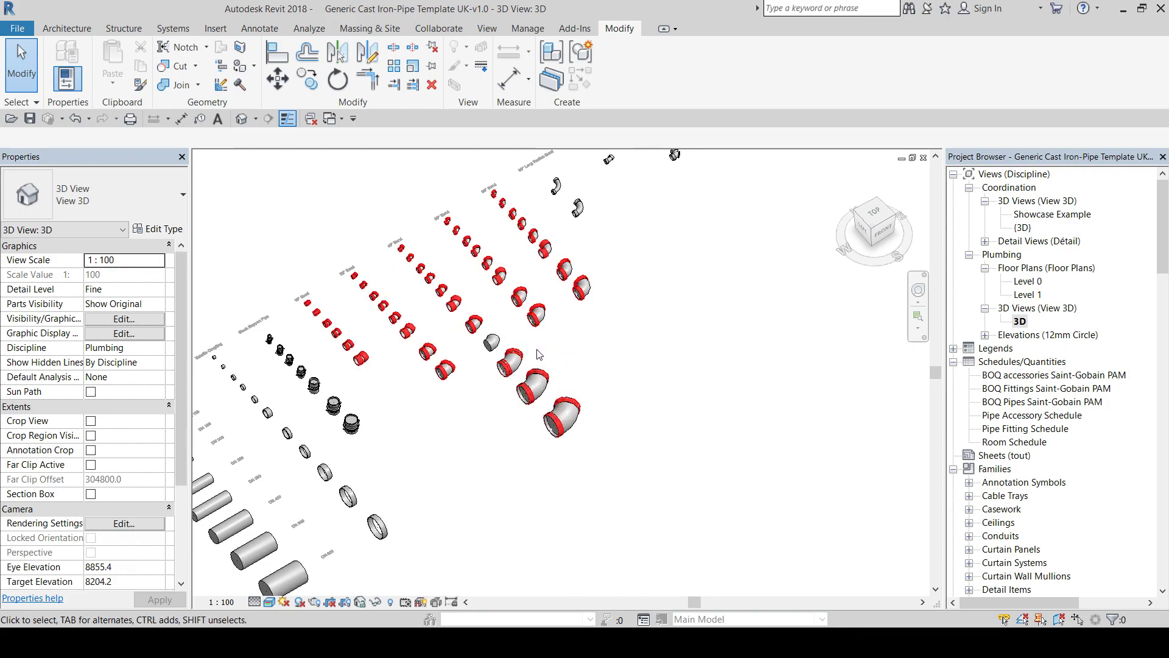
# Set the 3D view's detail level to Medium after first choosing Fine.
pyautogui.click(255, 601)
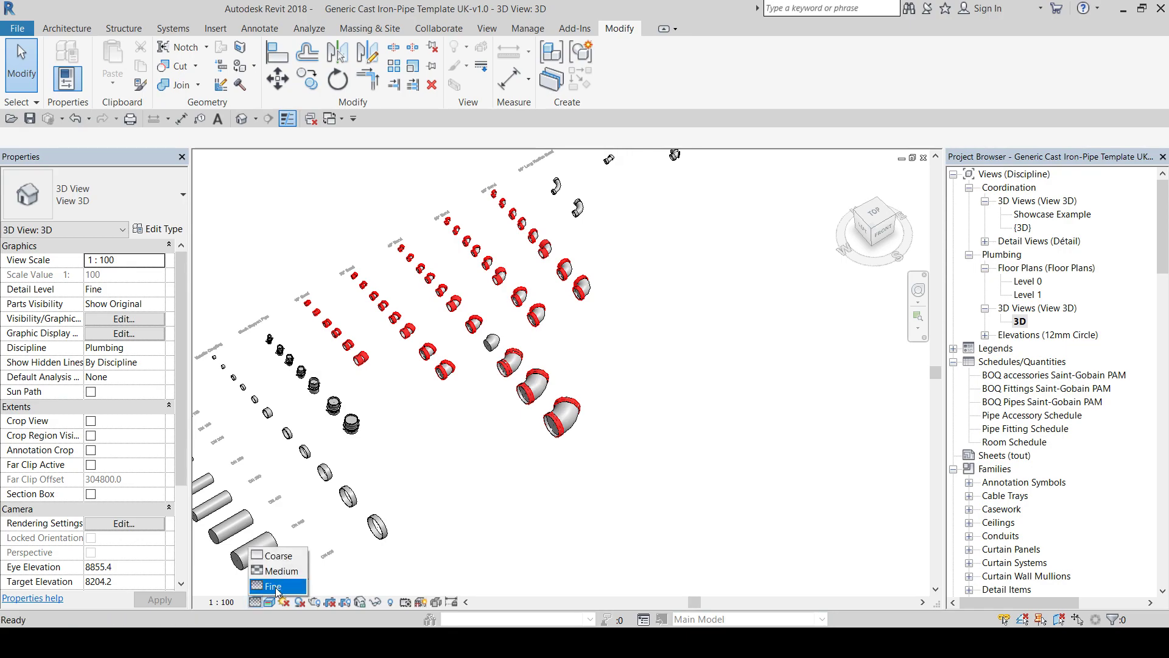
pyautogui.click(277, 589)
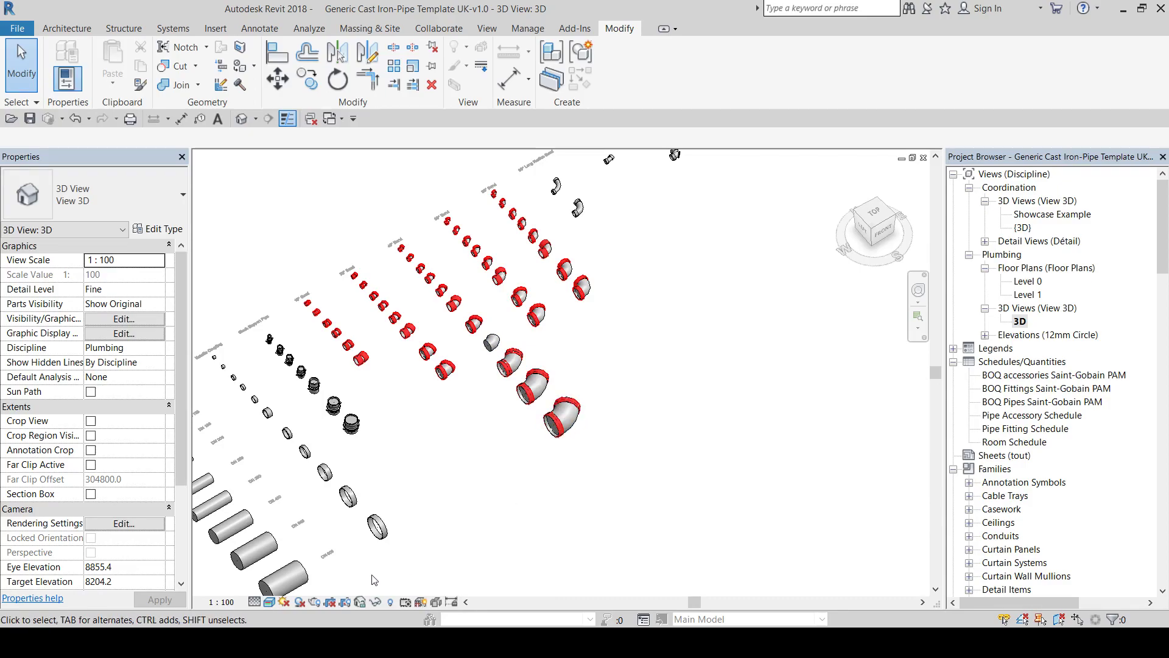
pyautogui.click(254, 602)
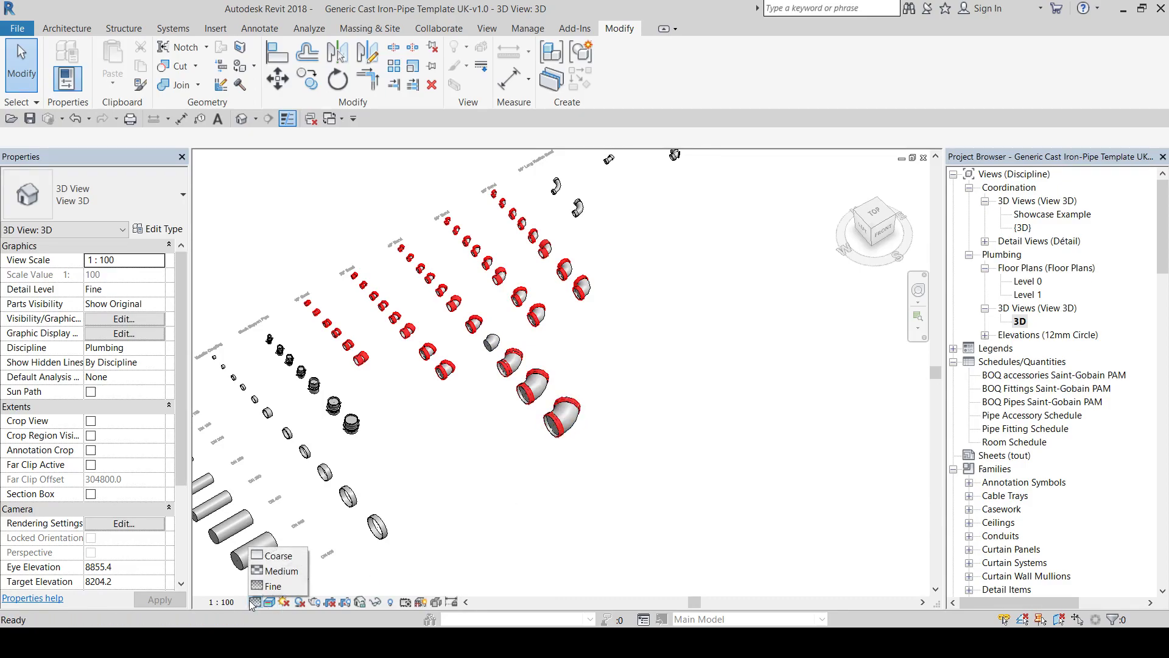
pyautogui.click(291, 573)
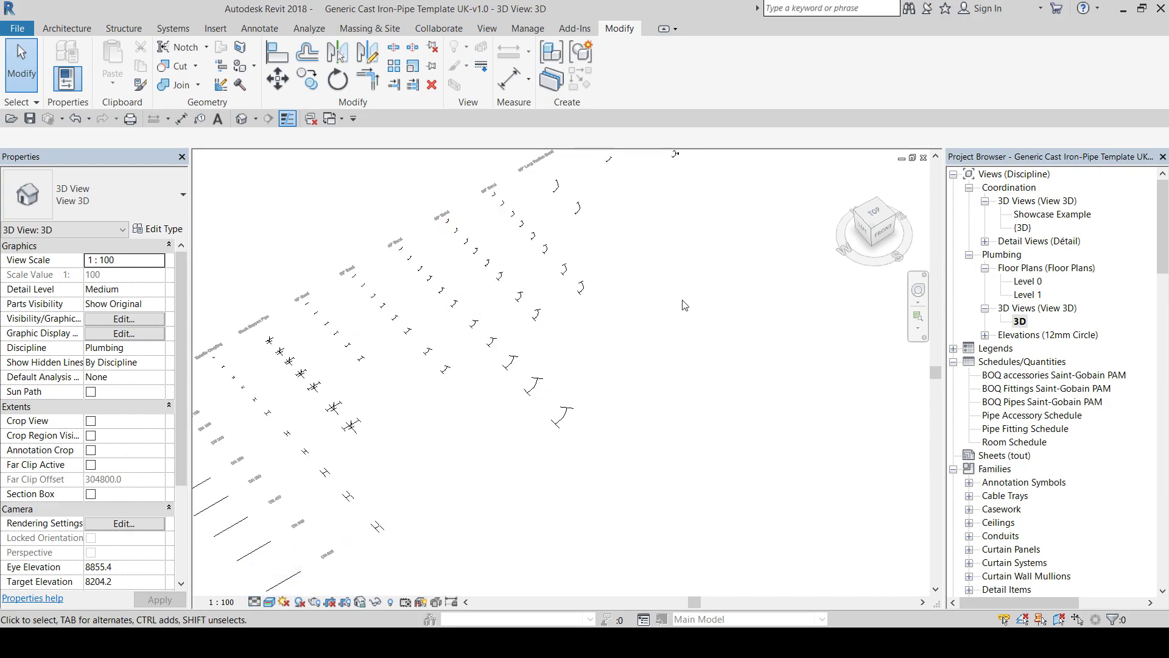
# Browse the bend rows, CAST Above Ground title, trap fittings and connector groups.
pyautogui.moveTo(683, 304); pyautogui.dragTo(467, 422, button='middle')
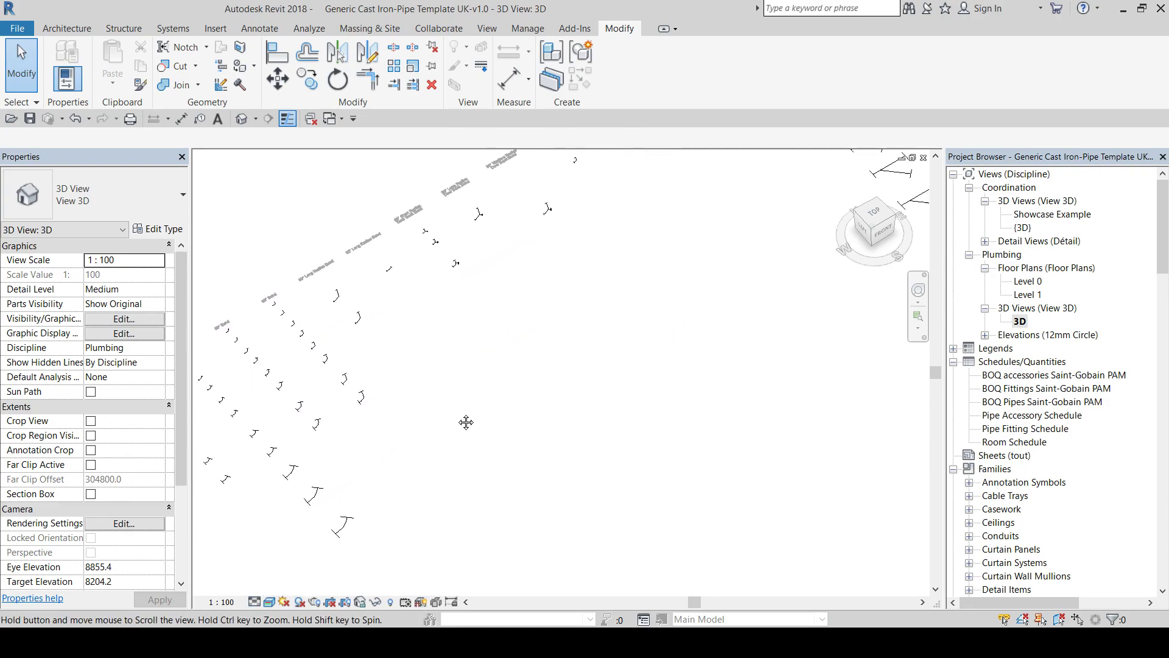
pyautogui.keyDown('ctrl'); pyautogui.moveTo(667, 217); pyautogui.dragTo(316, 465, button='middle'); pyautogui.keyUp('ctrl')
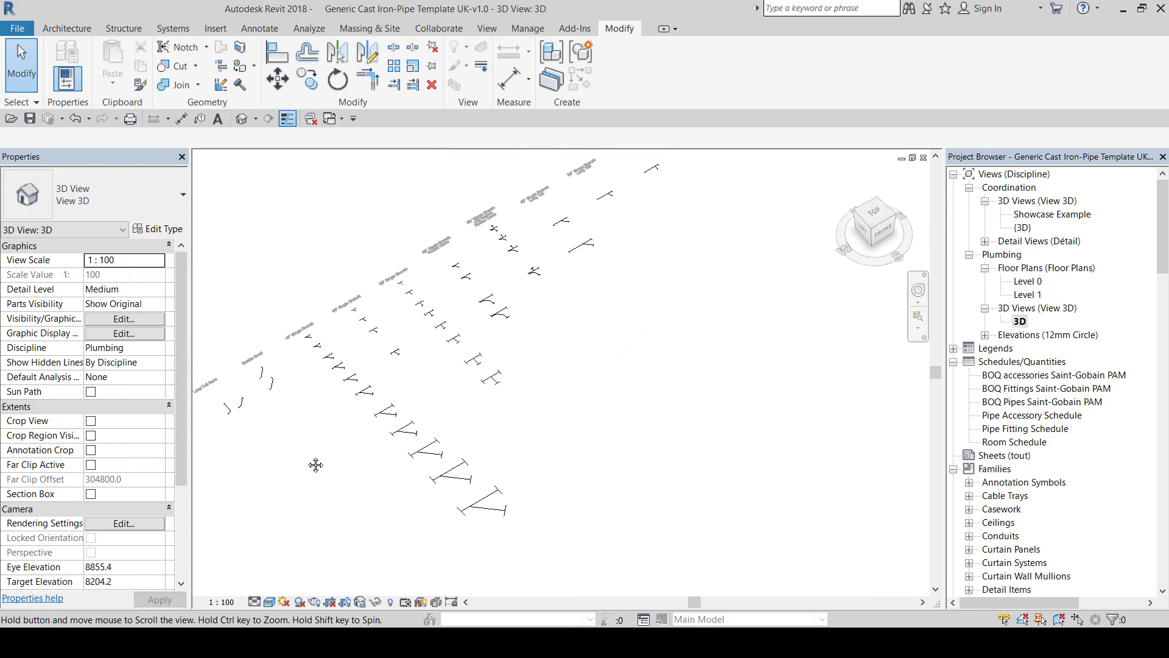
pyautogui.keyDown('ctrl'); pyautogui.moveTo(686, 218); pyautogui.dragTo(260, 499, button='middle'); pyautogui.keyUp('ctrl')
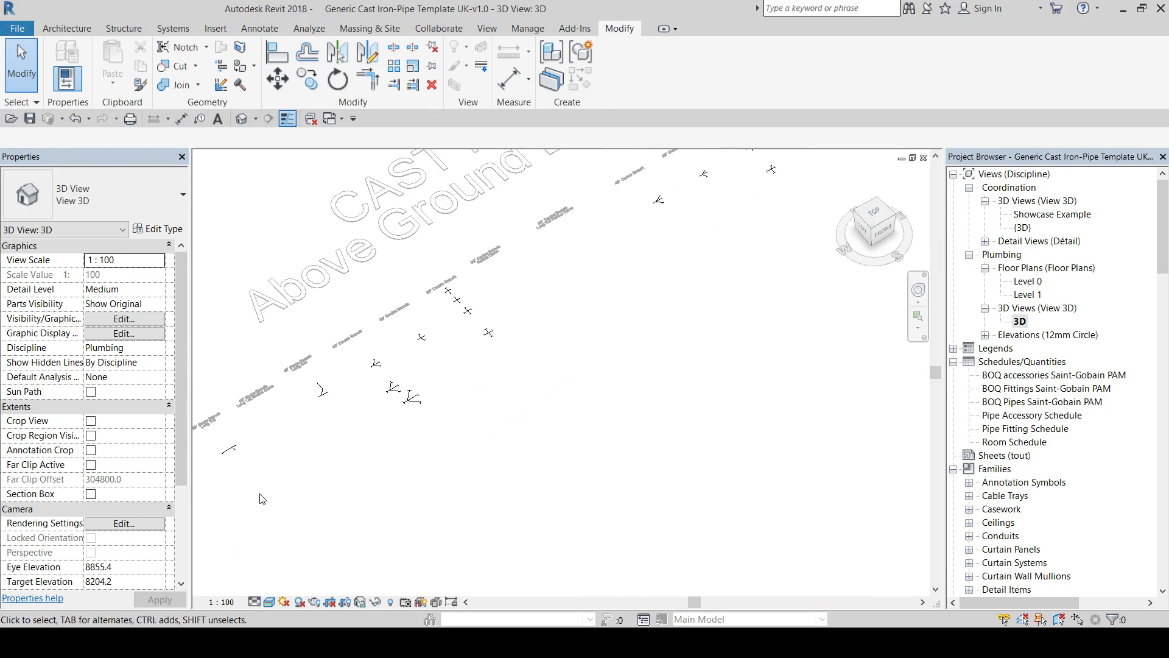
pyautogui.moveTo(260, 499); pyautogui.dragTo(286, 486, button='middle')
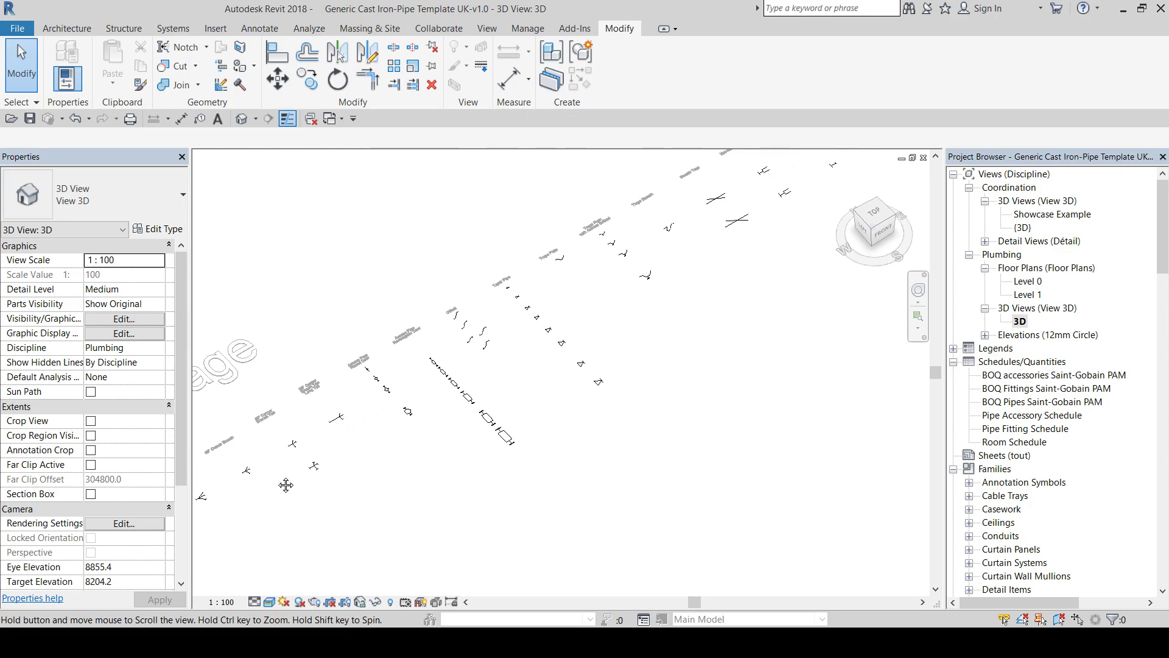
pyautogui.scroll(5, 601, 193)
pyautogui.moveTo(601, 192)
pyautogui.mouseDown(button='middle')
pyautogui.moveTo(645, 247)
pyautogui.moveTo(372, 422)
pyautogui.mouseUp(button='middle')
pyautogui.moveTo(774, 182); pyautogui.dragTo(358, 445, button='middle')
# Set the 3D view detail level to Fine and zoom out over the cast iron fitting rows.
pyautogui.click(254, 601)
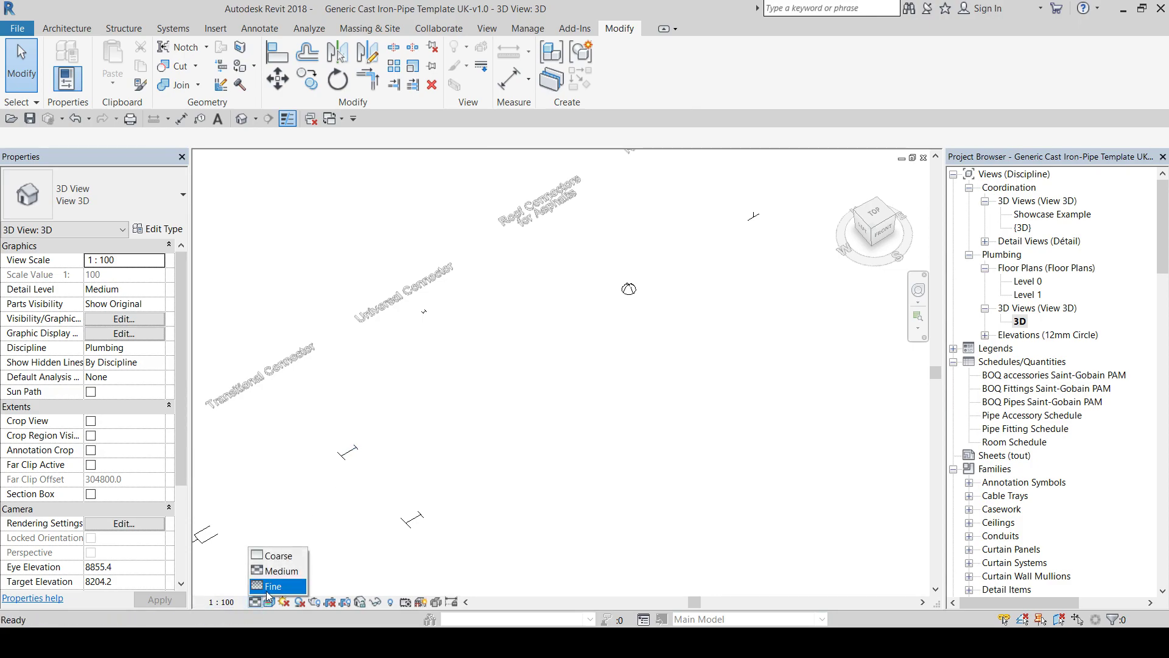
pyautogui.scroll(-3, 721, 229)
pyautogui.moveTo(719, 228)
pyautogui.mouseDown(button='middle')
pyautogui.moveTo(362, 429)
pyautogui.moveTo(430, 412)
pyautogui.mouseUp(button='middle')
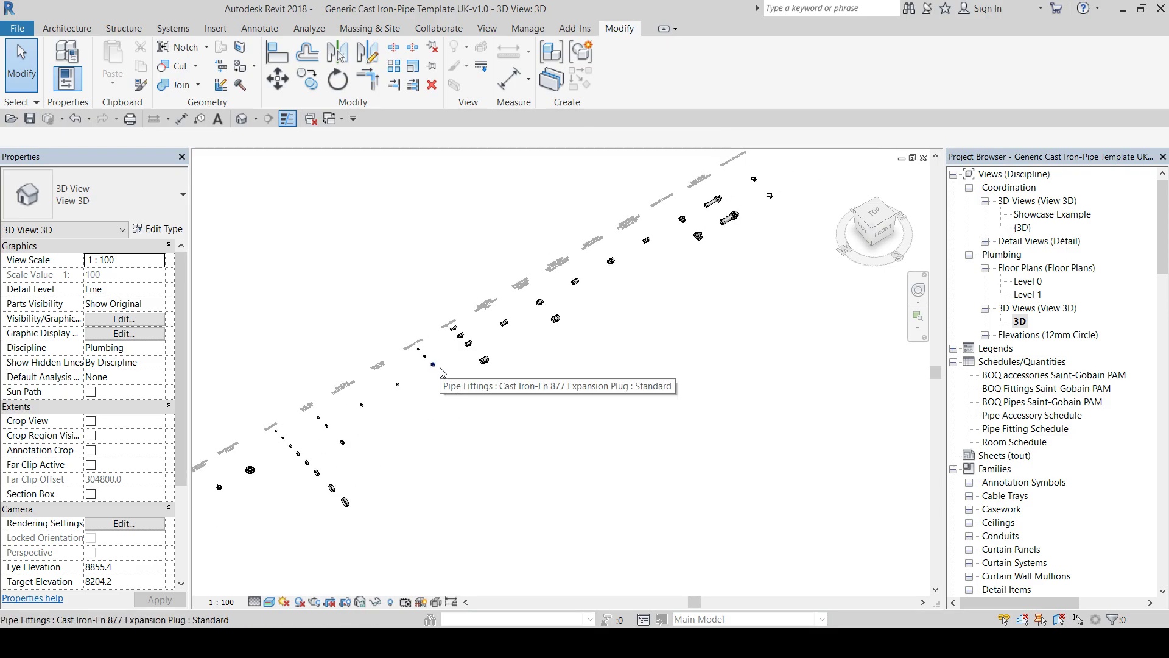
pyautogui.moveTo(498, 333); pyautogui.dragTo(414, 340, button='middle')
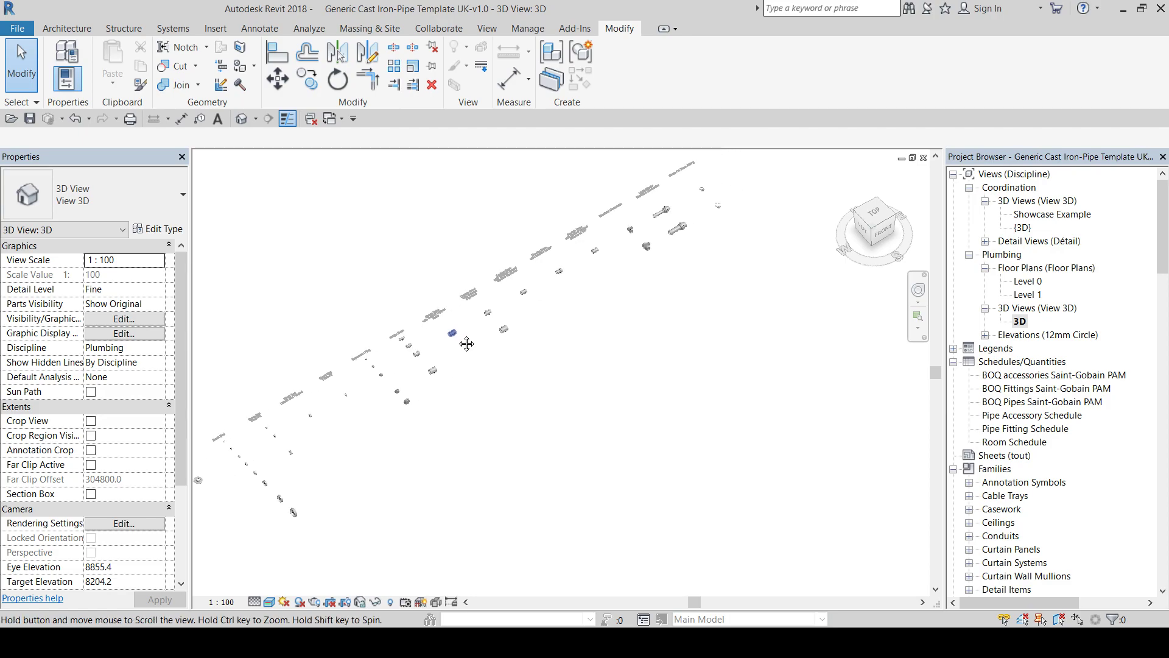